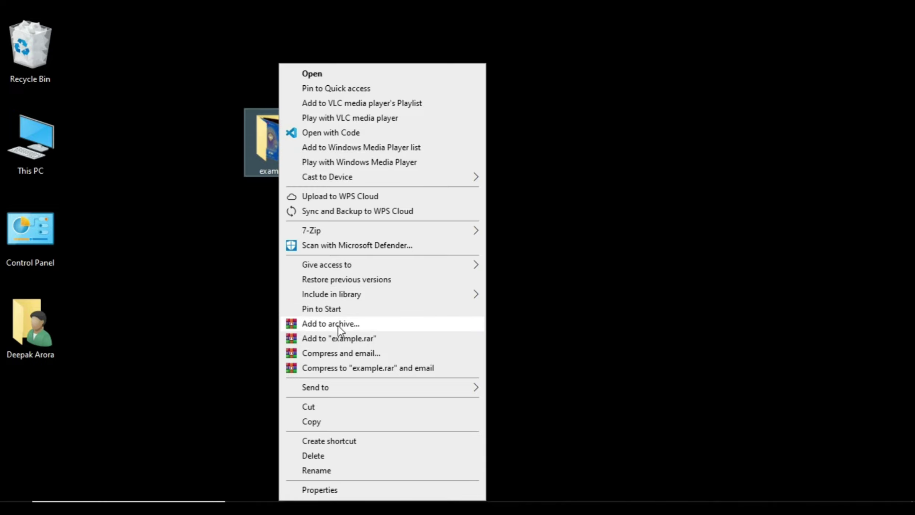
- Start archiving the example folder via Add to archive, proposing example.rar in RAR format
left_click(339, 325)
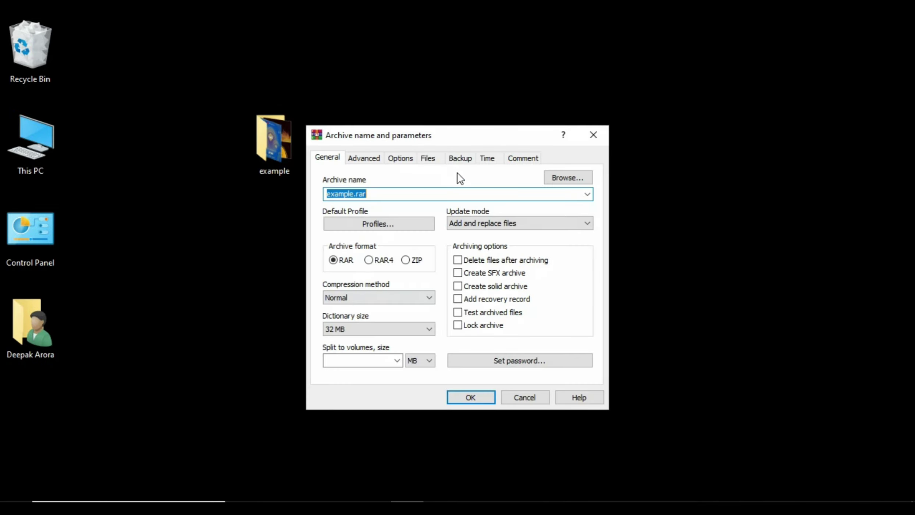
left_click_drag(453, 135, 572, 97)
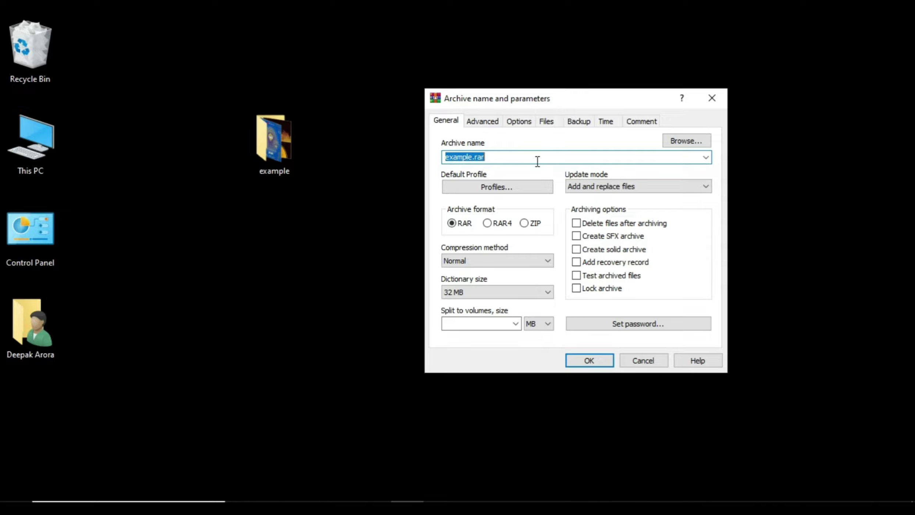
- Rename the archive to 123 and bring up its password entry window
type("123")
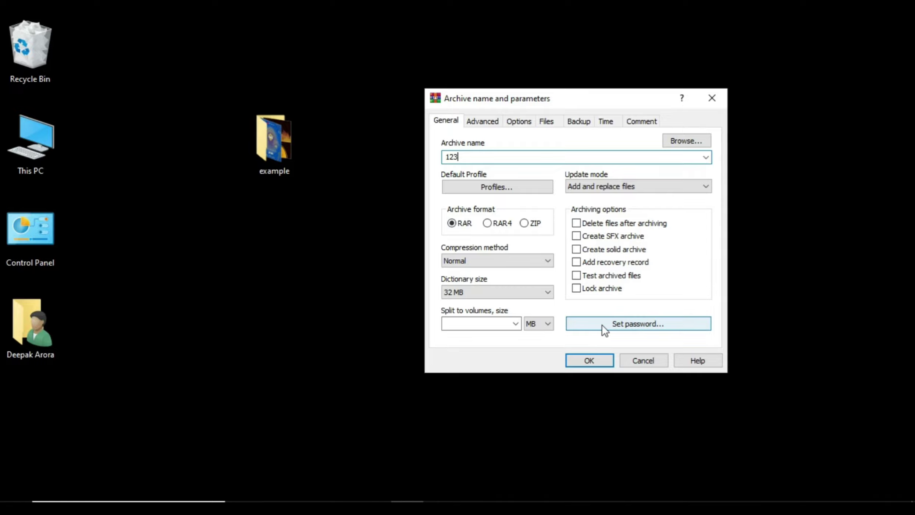
left_click(643, 324)
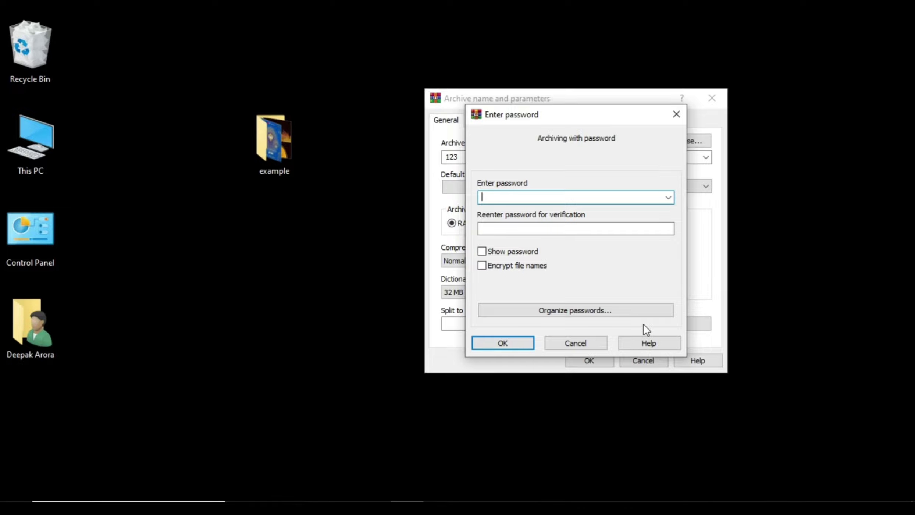
- Enter and confirm the archive password
type("123")
left_click(570, 229)
type("123")
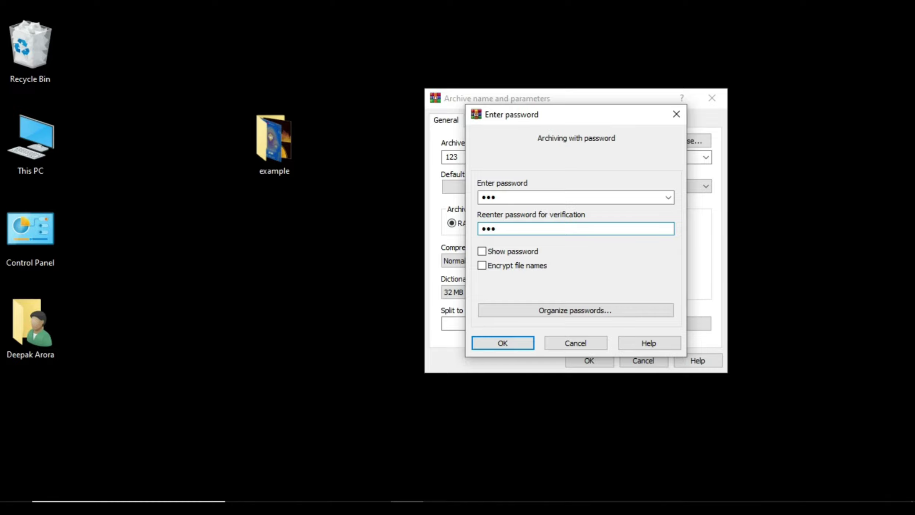
left_click(517, 344)
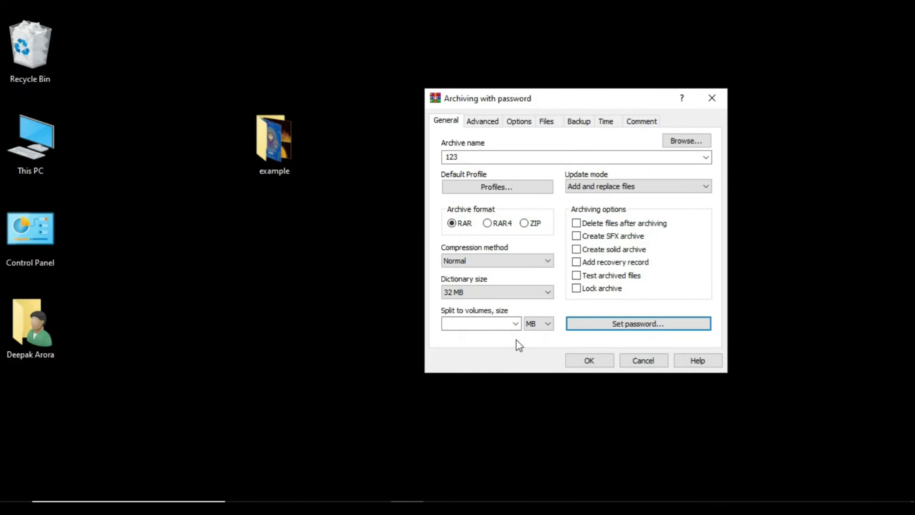
- Create 123.rar and place it on the desktop beside the example folder
left_click(588, 361)
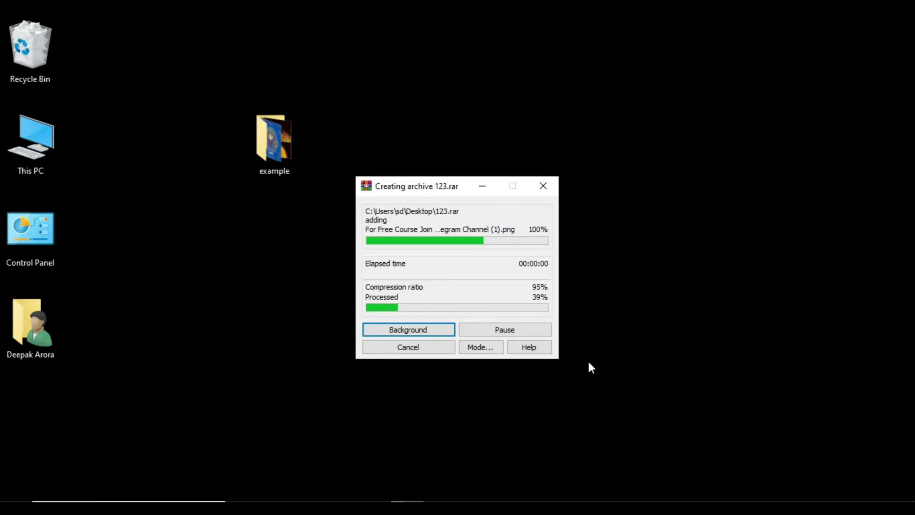
left_click_drag(49, 405, 452, 130)
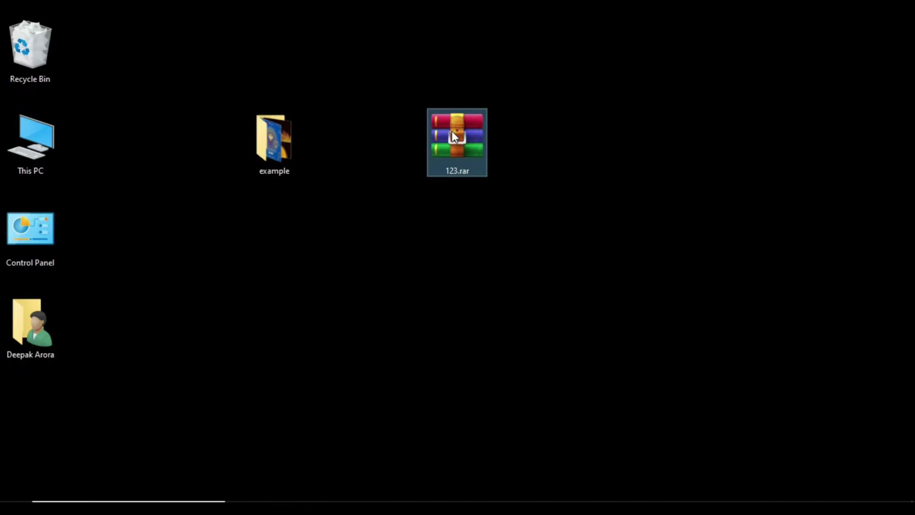
left_click(668, 100)
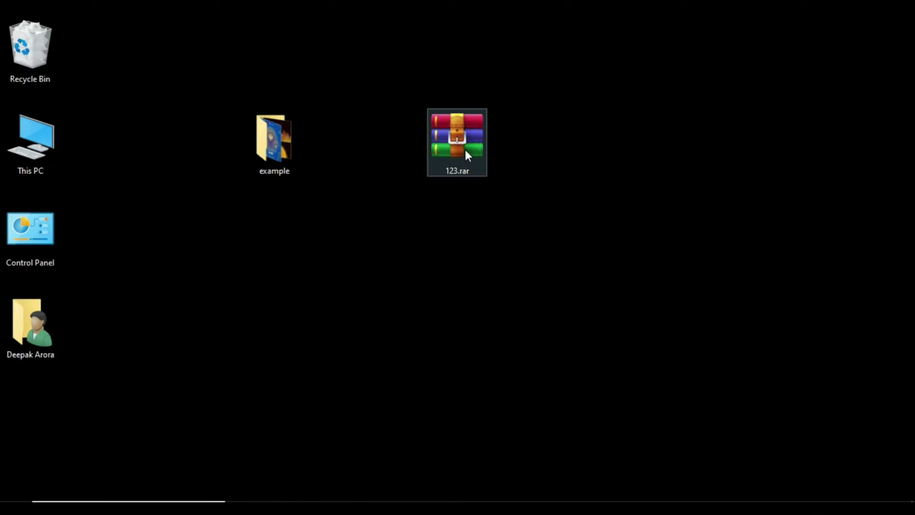
- Extract 123.rar into a 123 folder with its password and place the folder beside it
right_click(460, 138)
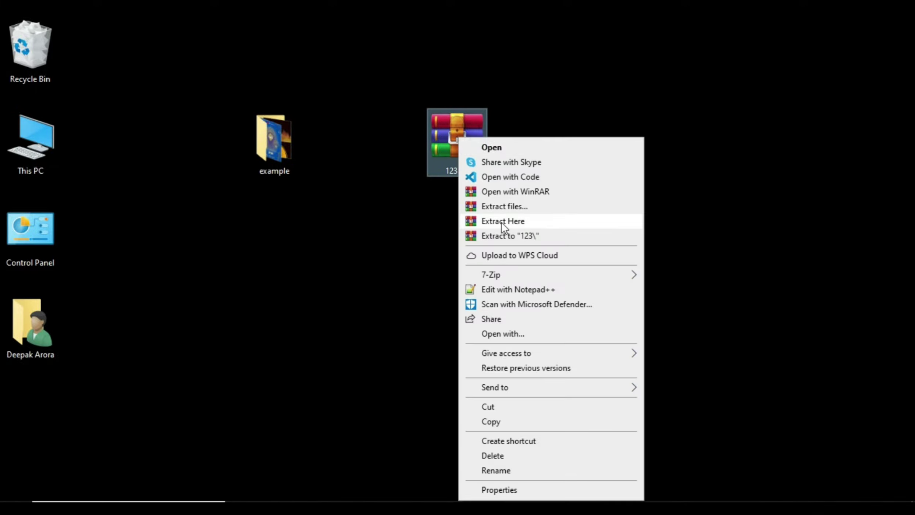
left_click(513, 235)
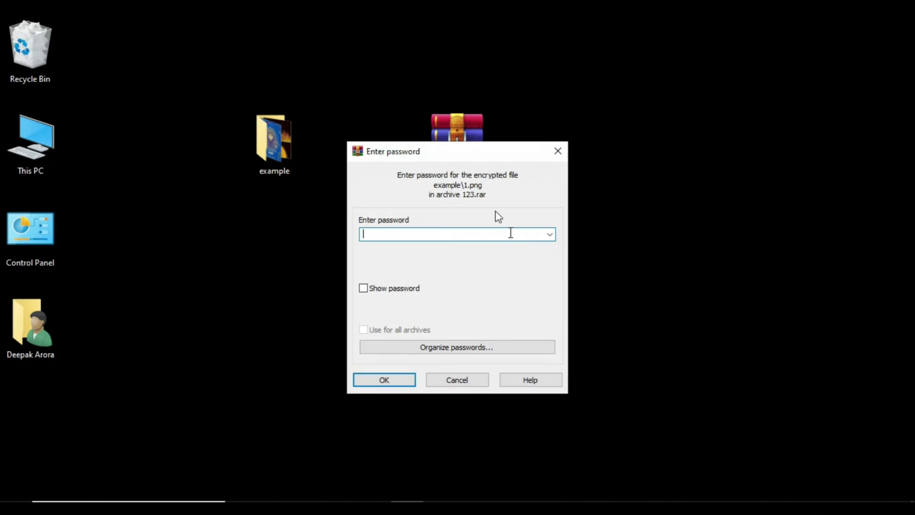
left_click_drag(481, 158, 718, 91)
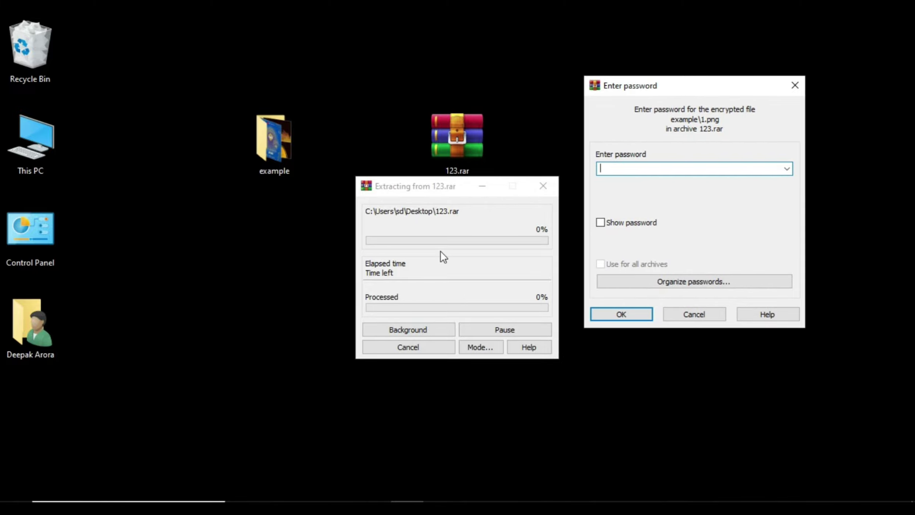
left_click(620, 167)
type("123")
left_click(612, 312)
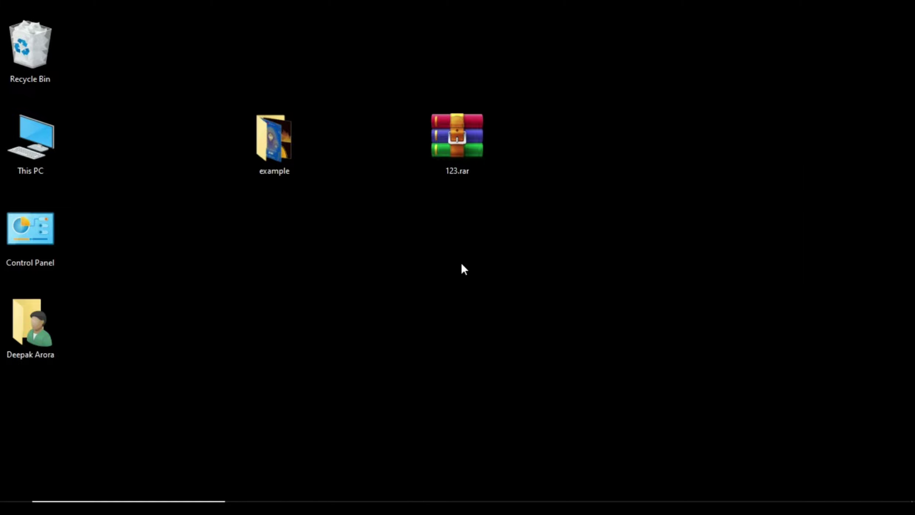
left_click_drag(29, 411, 606, 164)
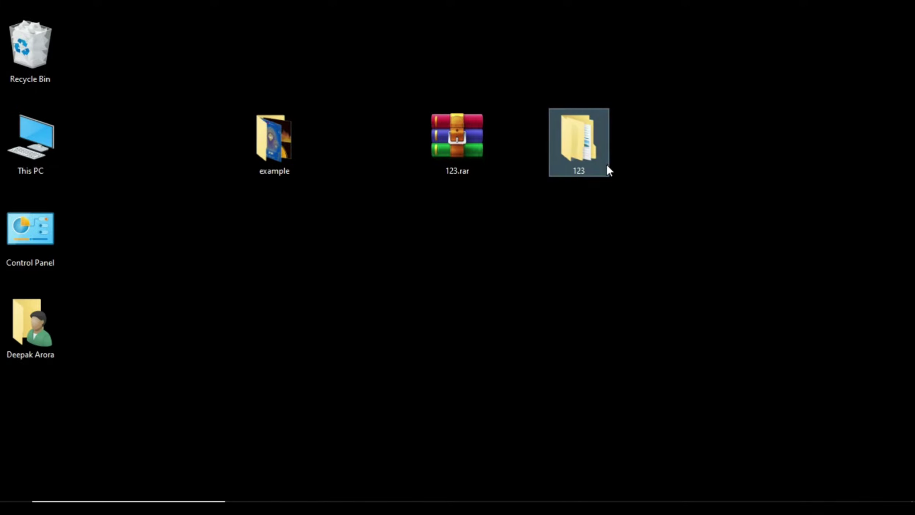
right_click(437, 148)
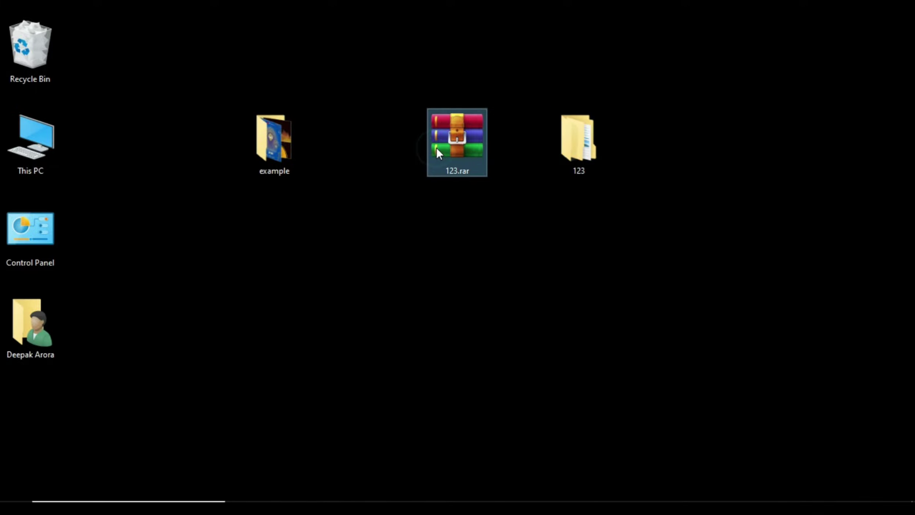
left_click(492, 491)
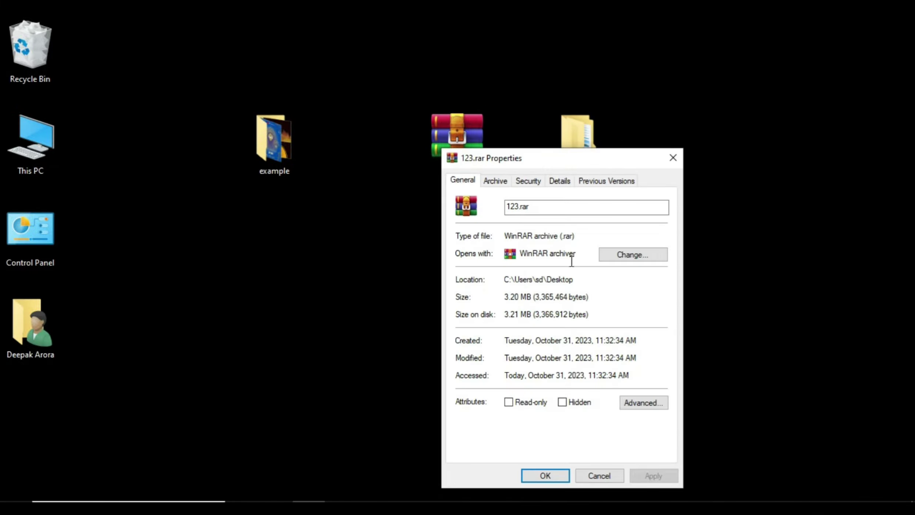
left_click(673, 157)
right_click(586, 155)
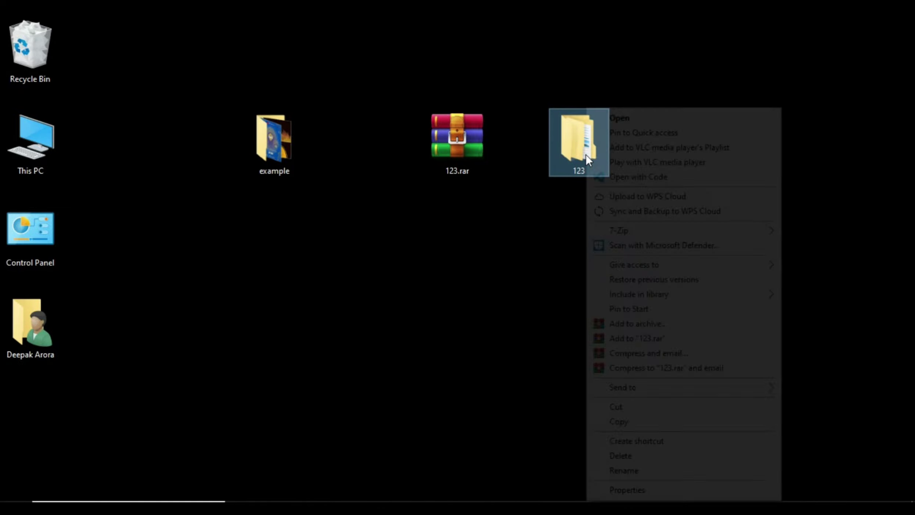
left_click(625, 490)
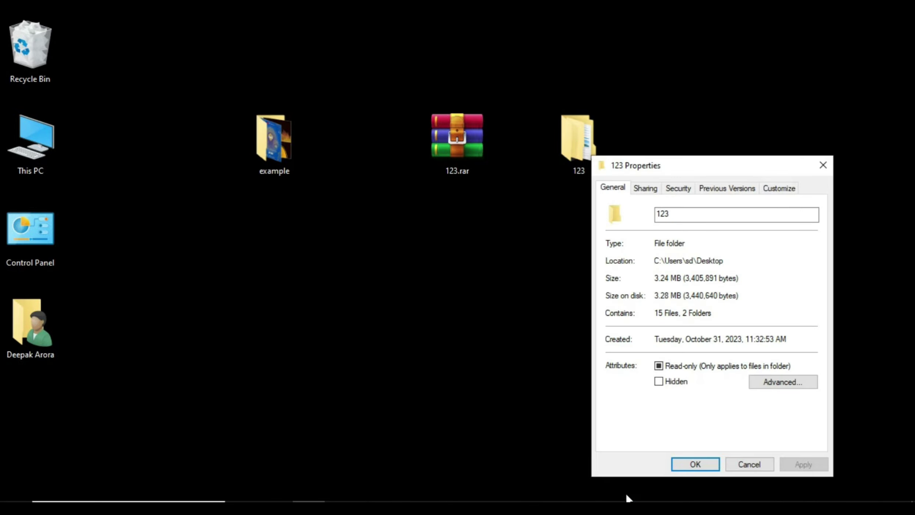
left_click_drag(720, 170, 765, 154)
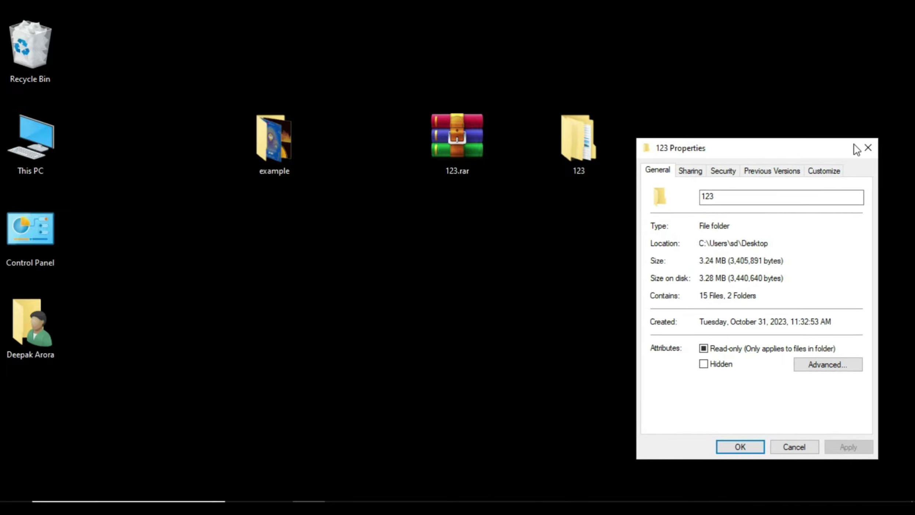
left_click(868, 148)
- Start a second archive of the example folder and switch its format to ZIP
double_click(280, 152)
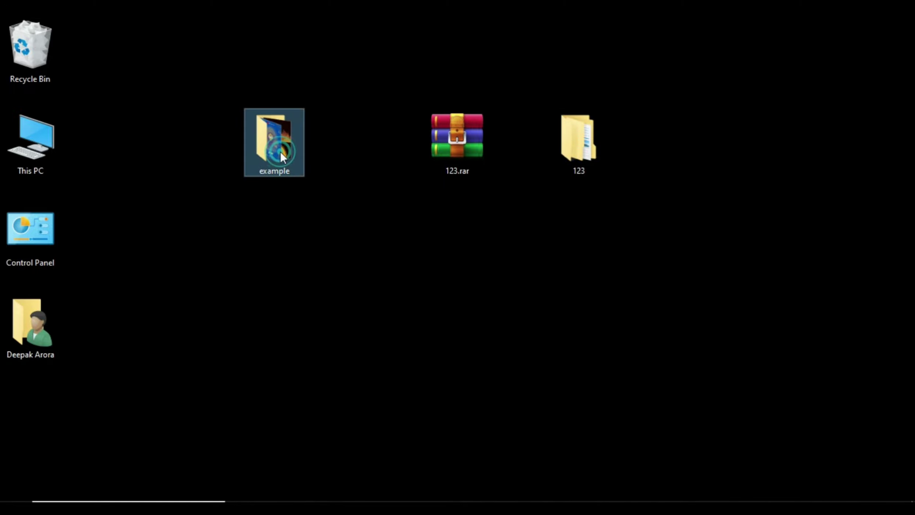
right_click(280, 151)
left_click(350, 323)
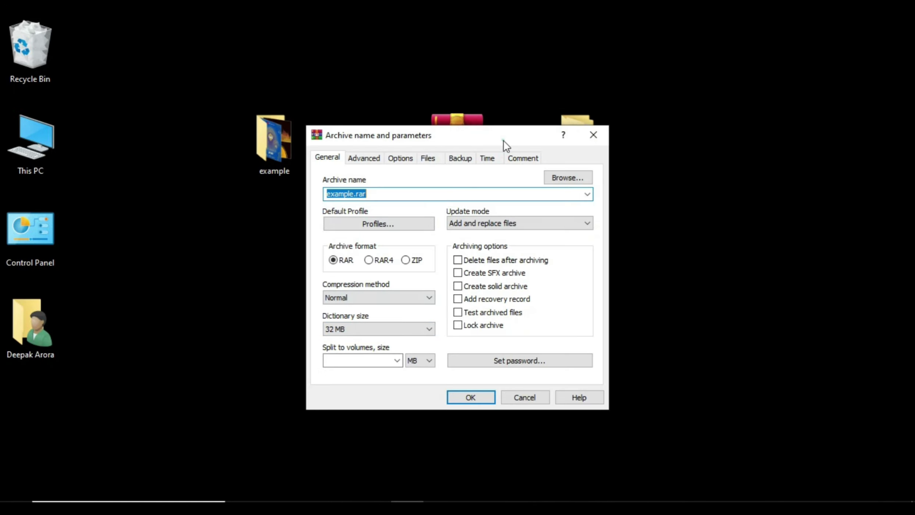
left_click_drag(503, 140, 669, 192)
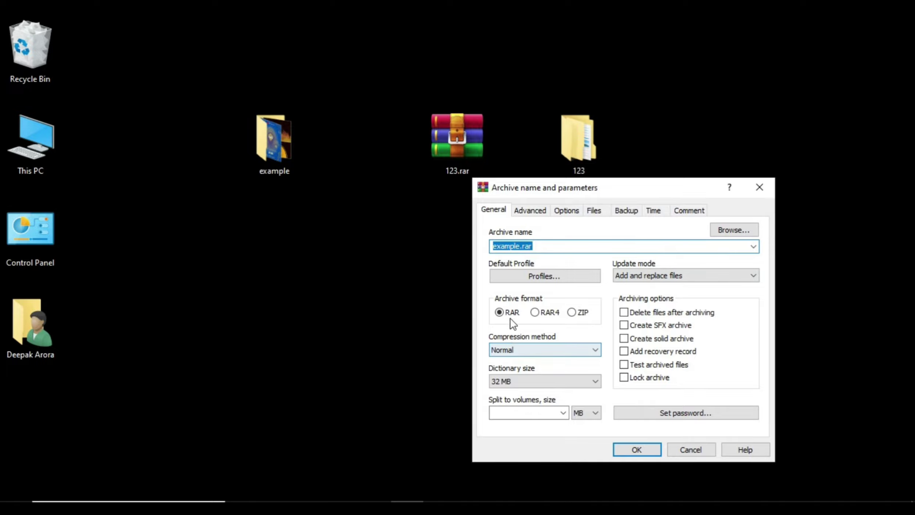
left_click(570, 313)
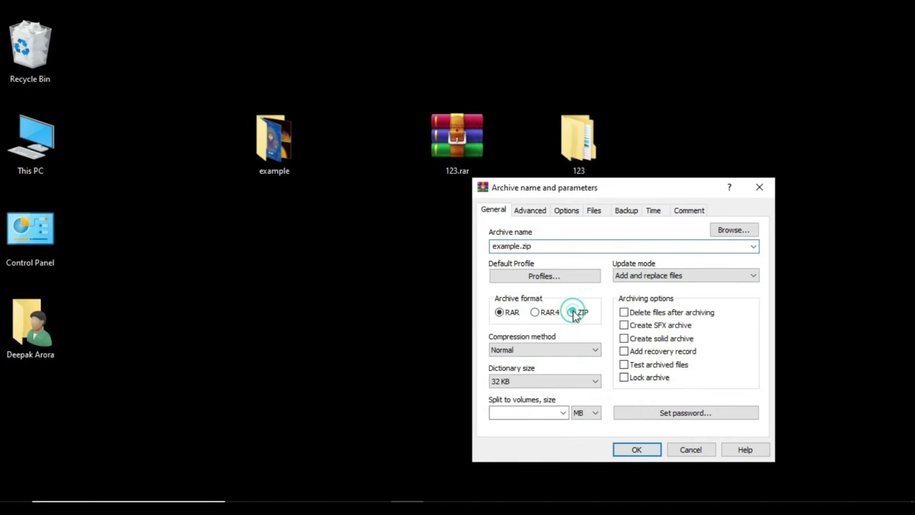
- Protect example.zip with a confirmed password, create it, and move it to mid-desktop
left_click(653, 410)
type("123")
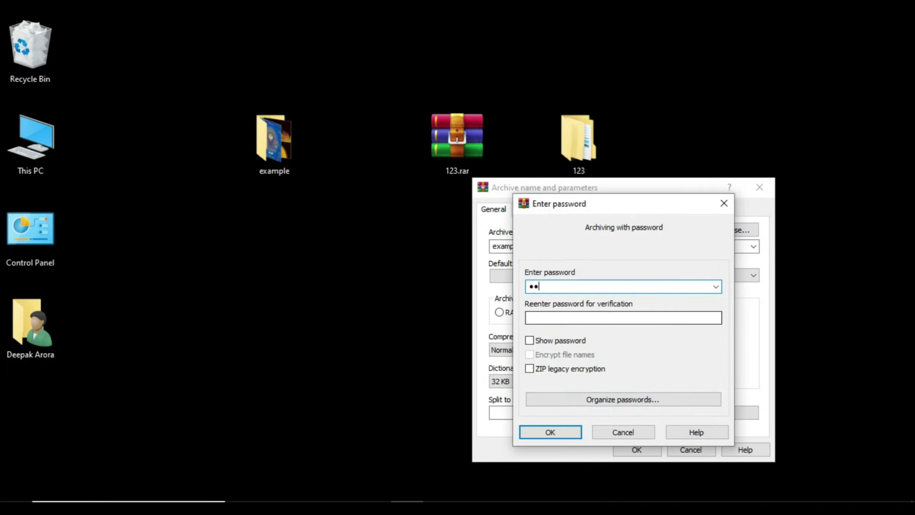
left_click(547, 319)
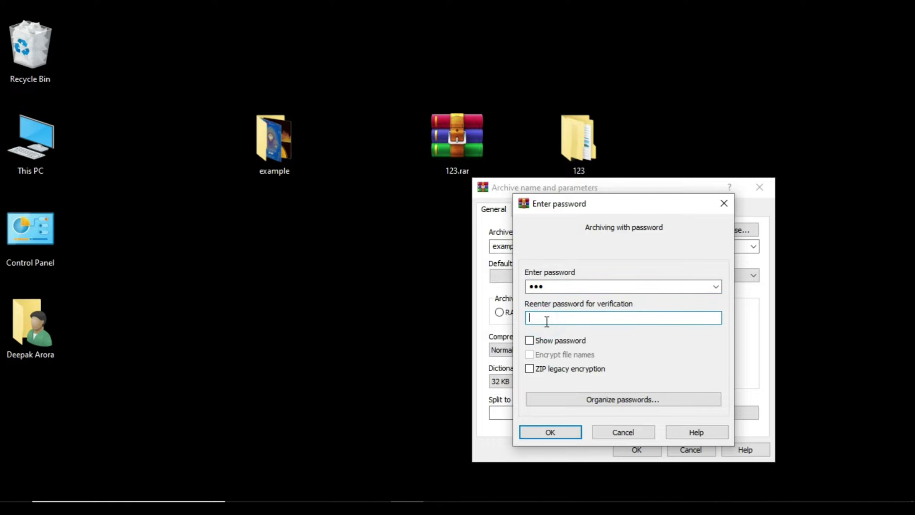
type("123")
left_click(541, 432)
left_click(624, 447)
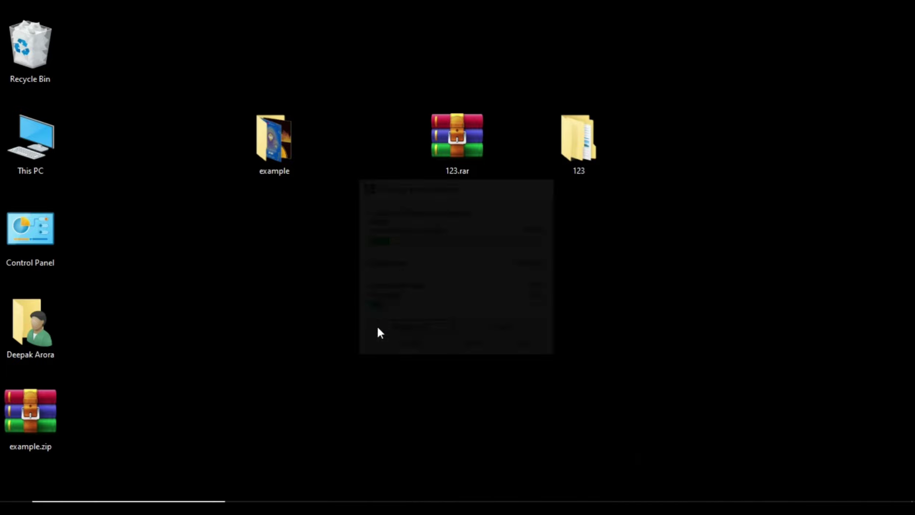
left_click_drag(56, 409, 405, 242)
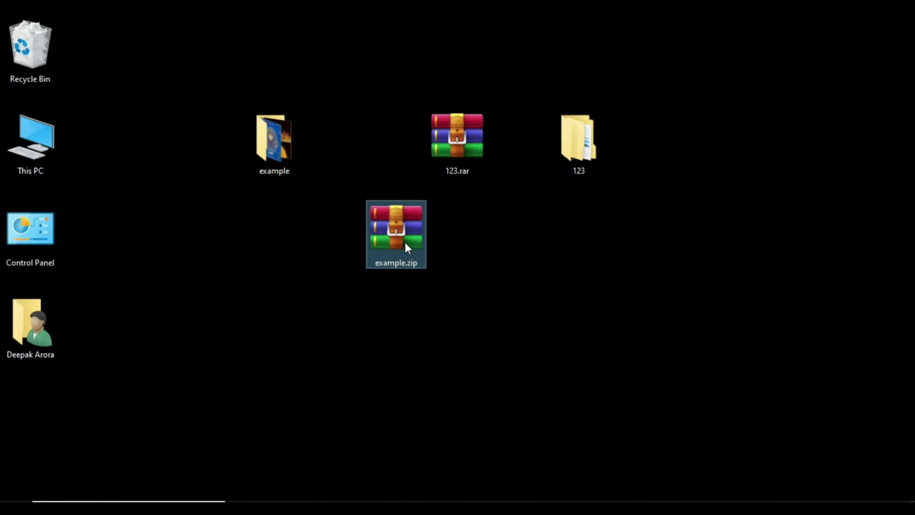
- Extract example.zip into an example folder, supplying its password
right_click(400, 228)
left_click(452, 239)
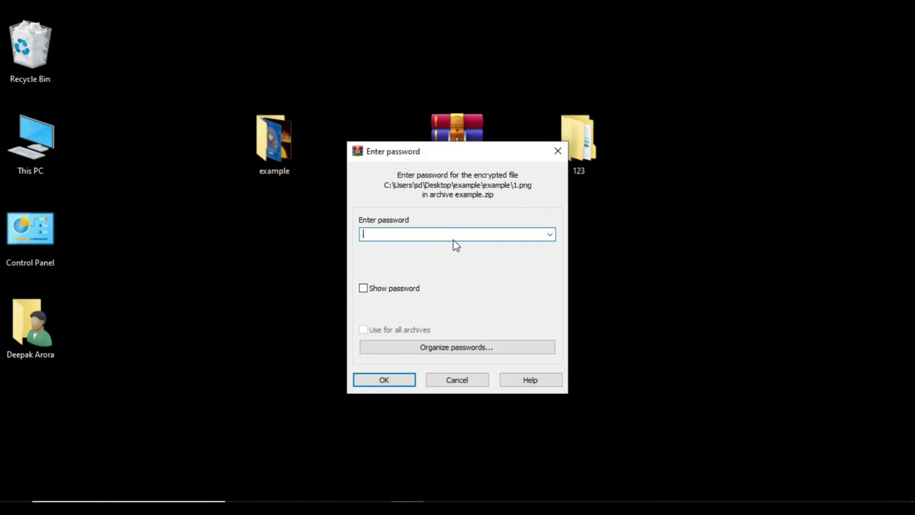
type("123")
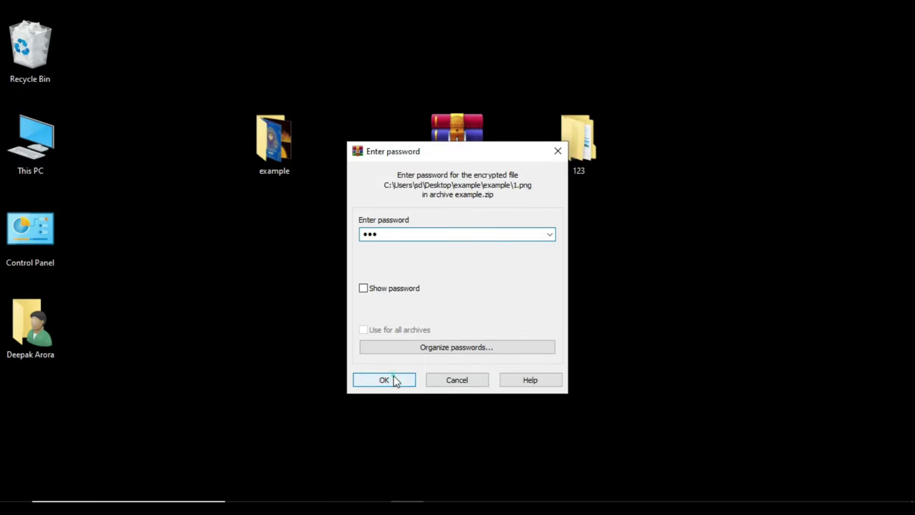
left_click(393, 376)
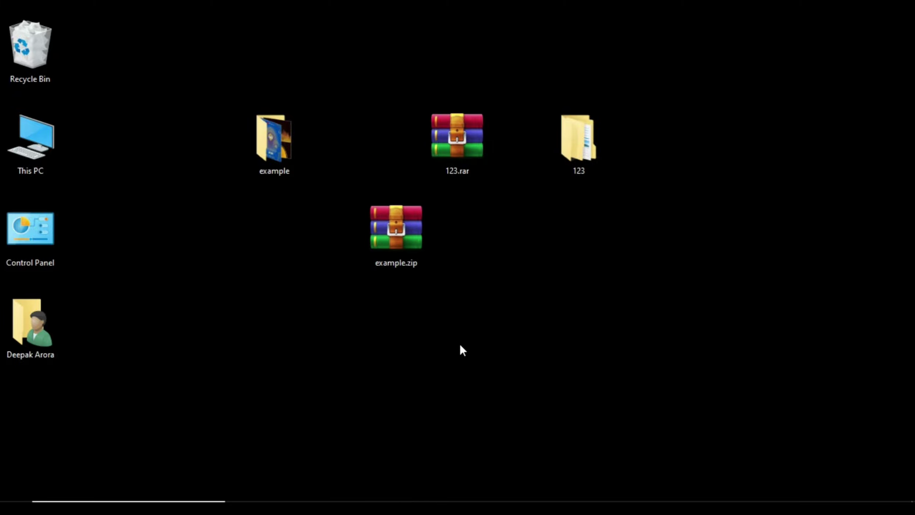
- Run Extract to "example\" on example.zip a second time
left_click(397, 228)
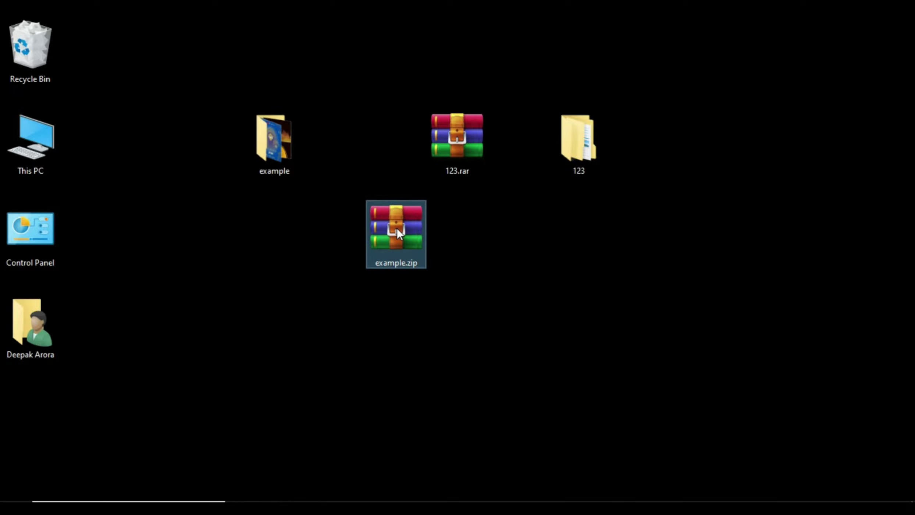
right_click(397, 228)
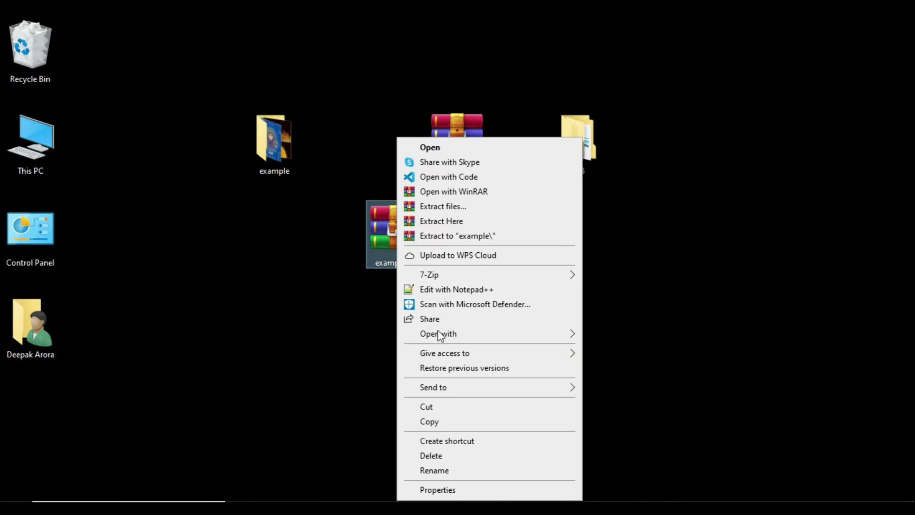
left_click(464, 235)
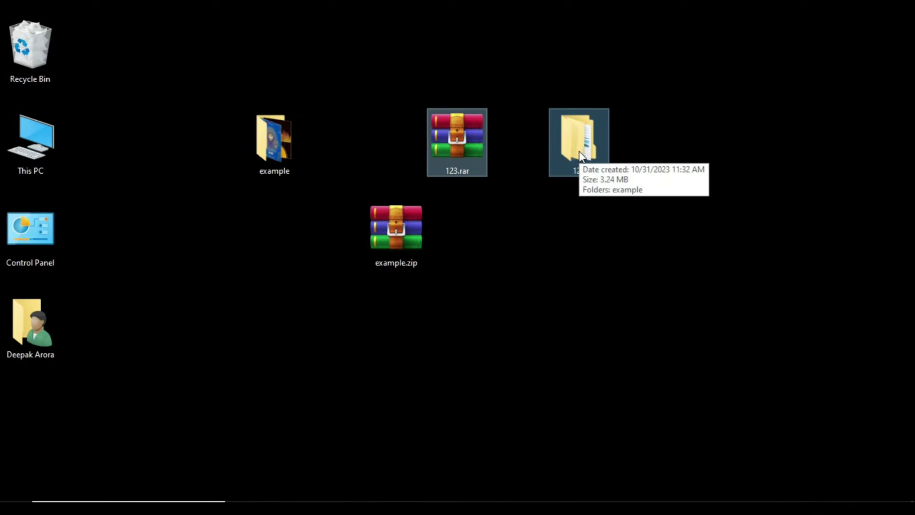
- Delete 123.rar and folder 123, then retry extracting example.zip and dismiss the resulting prompts
key("Delete")
left_click(400, 232)
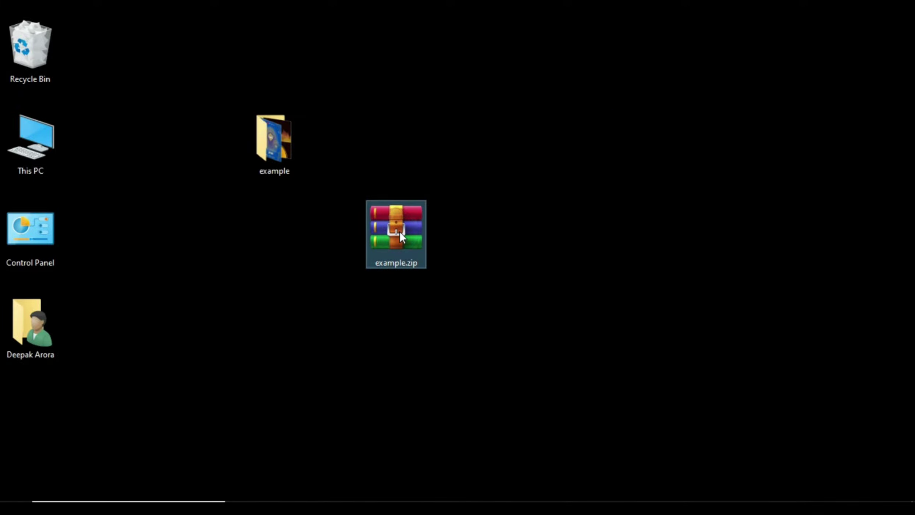
right_click(400, 232)
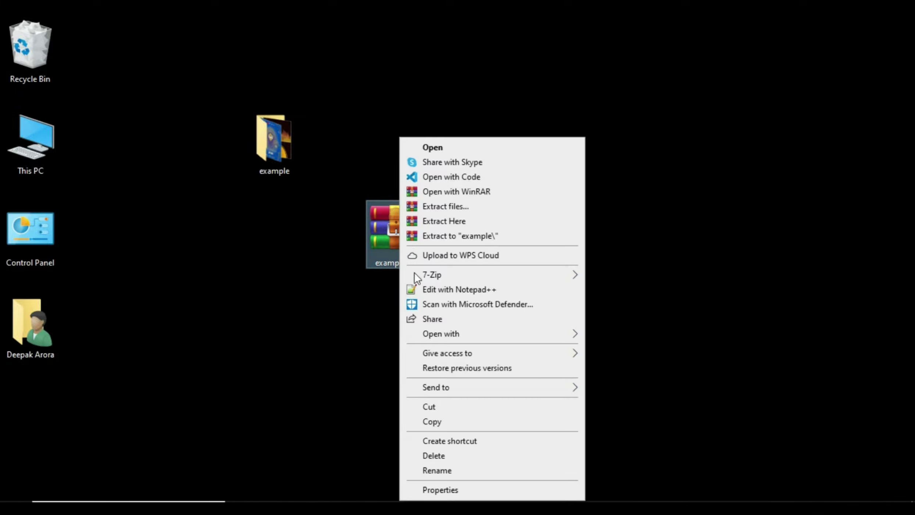
left_click(450, 238)
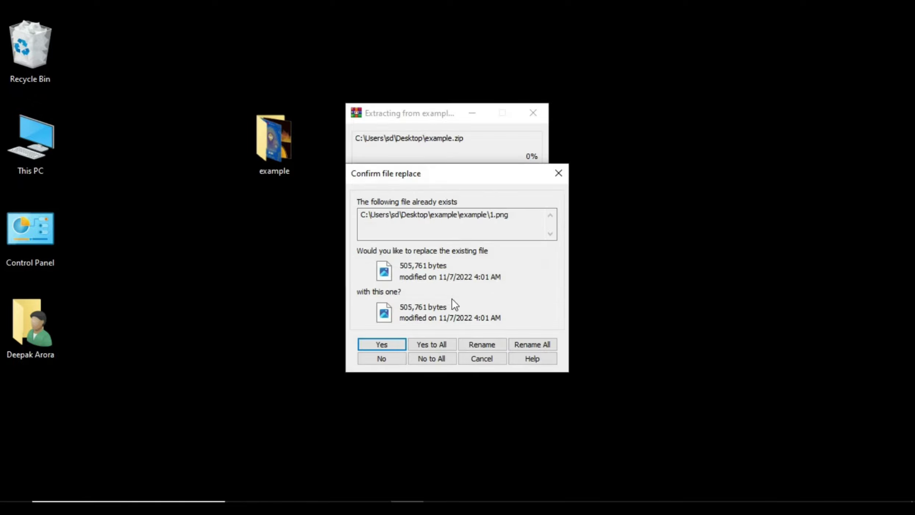
left_click(555, 176)
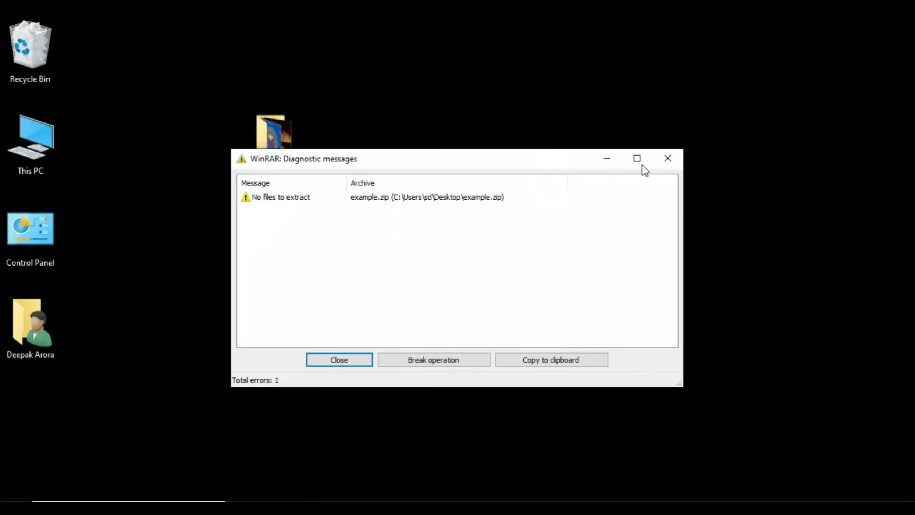
left_click(668, 157)
- Rename the original example folder to 12
left_click(285, 146)
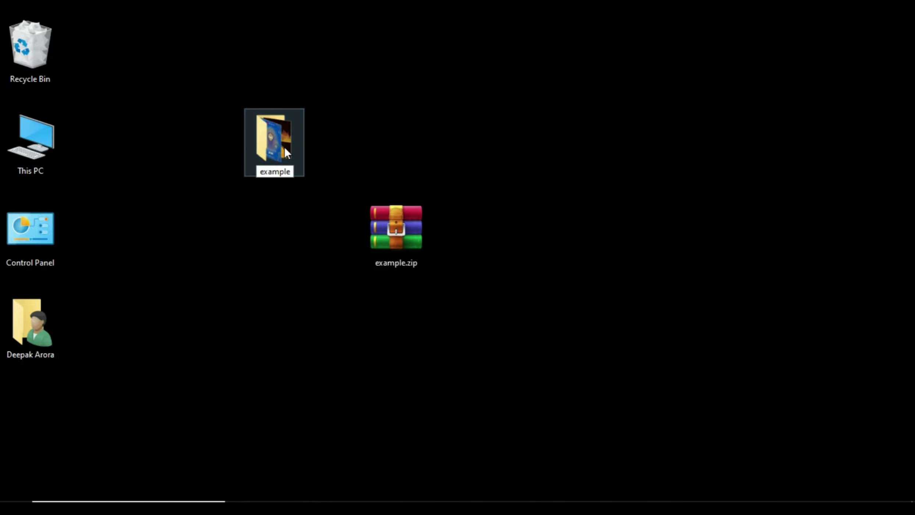
key("F2")
type("12")
left_click(367, 145)
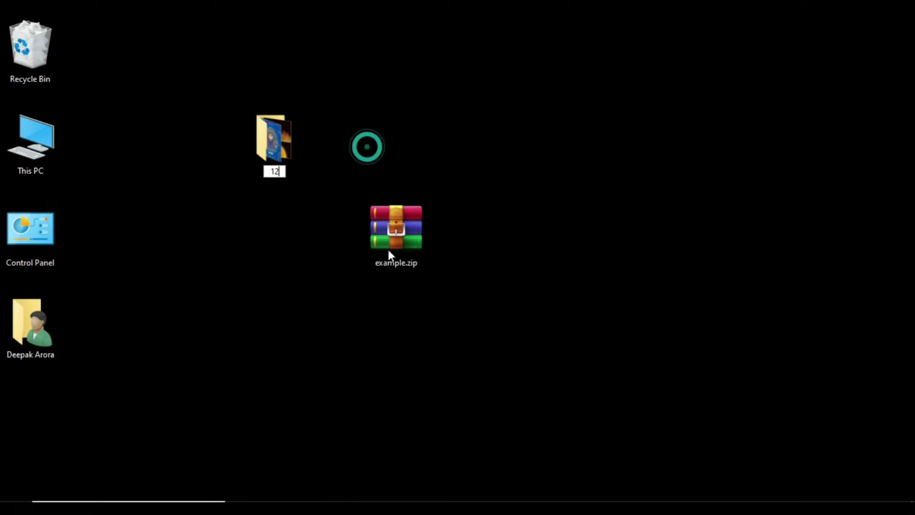
- Extract example.zip into a new example folder, supplying its password
left_click(396, 230)
right_click(394, 226)
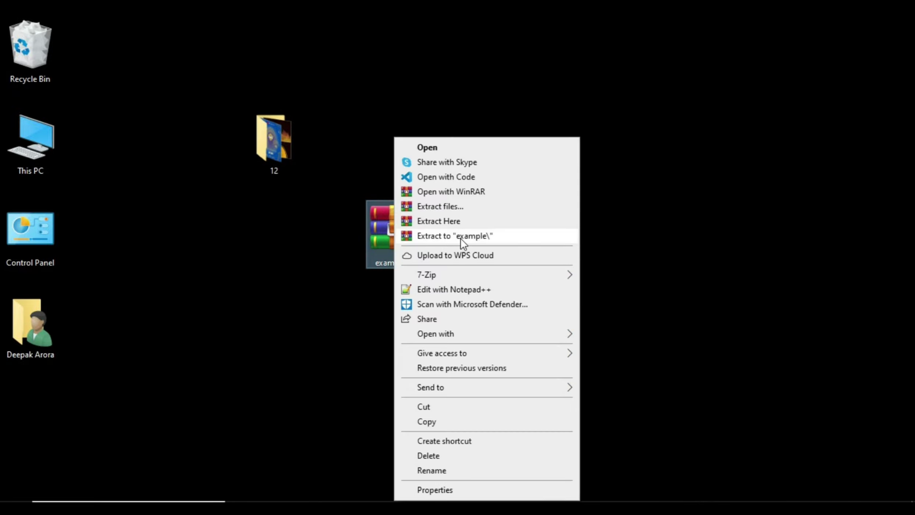
left_click(461, 236)
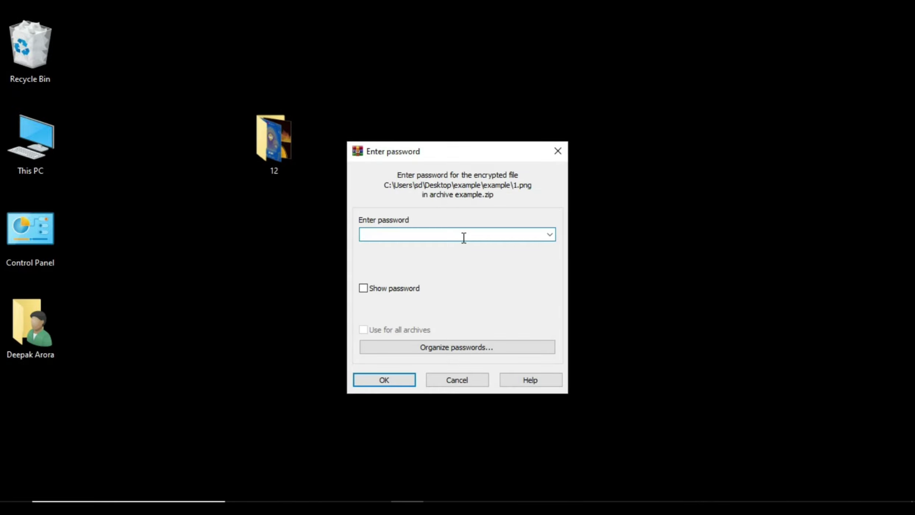
type("123")
left_click(378, 379)
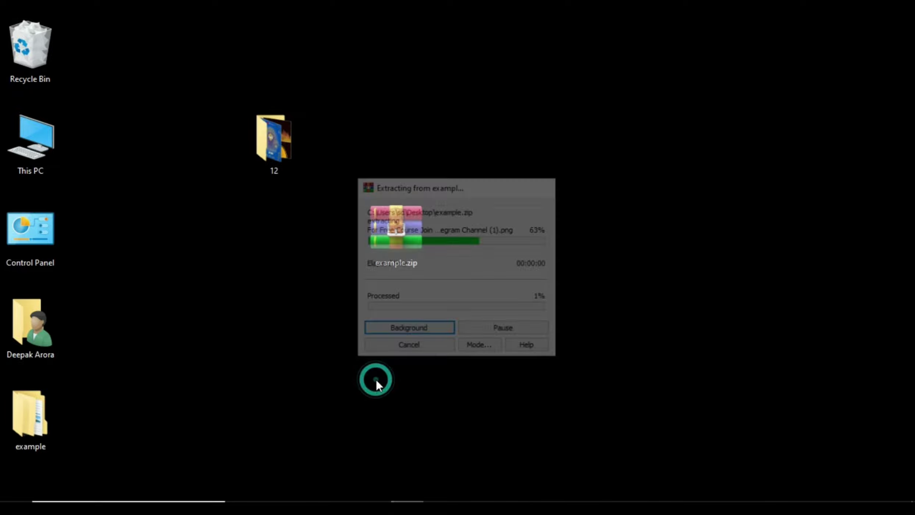
- Move the new example folder beside folder 12 and refresh the desktop several times
left_click_drag(568, 180, 511, 153)
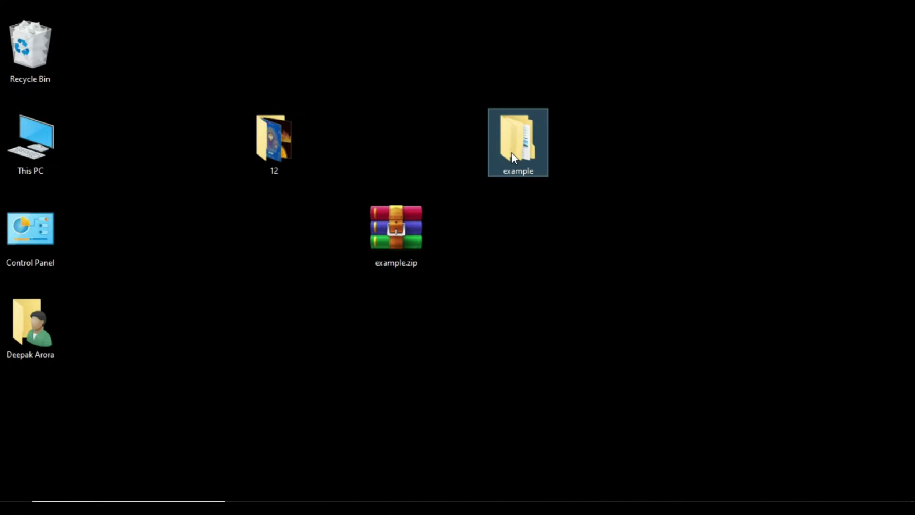
left_click(405, 132)
right_click(670, 100)
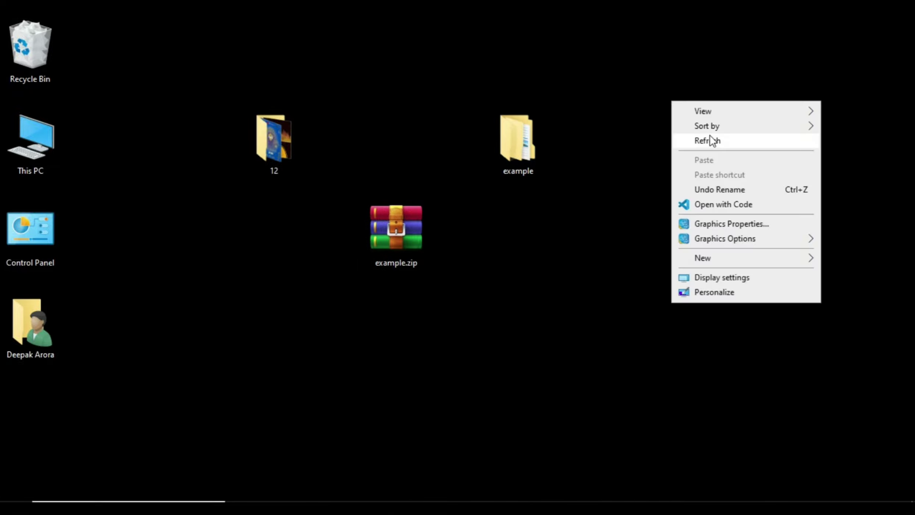
left_click(710, 138)
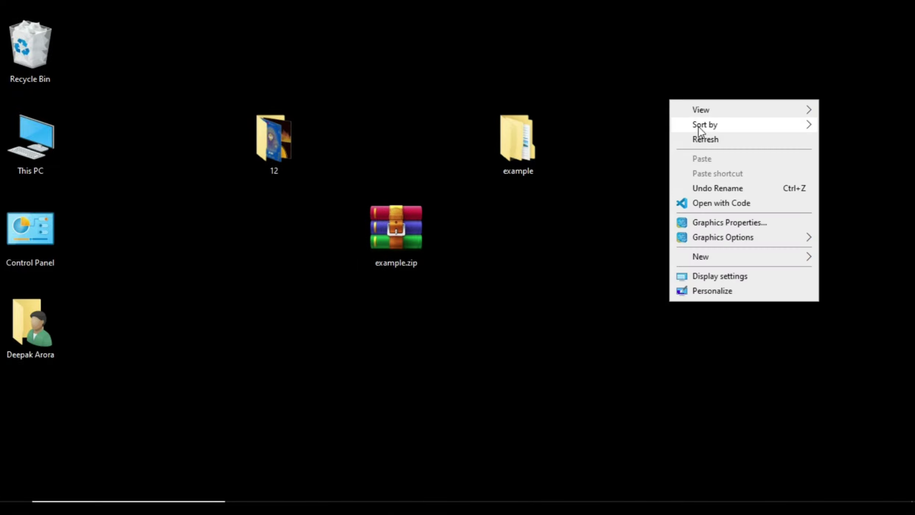
left_click(701, 138)
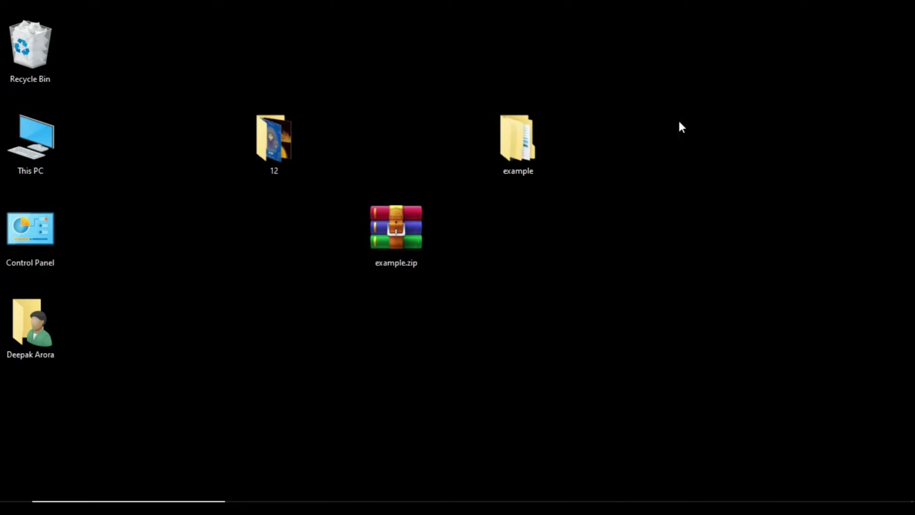
right_click(679, 121)
left_click(716, 159)
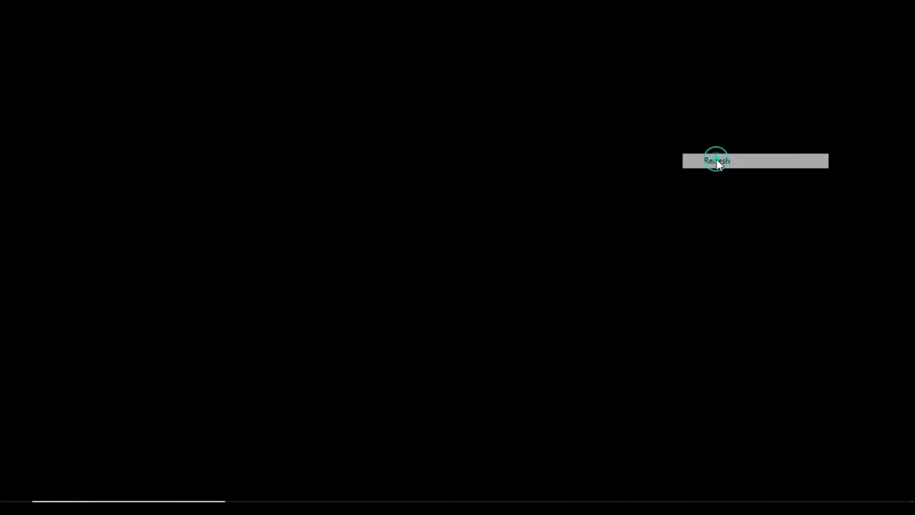
right_click(628, 106)
left_click(650, 151)
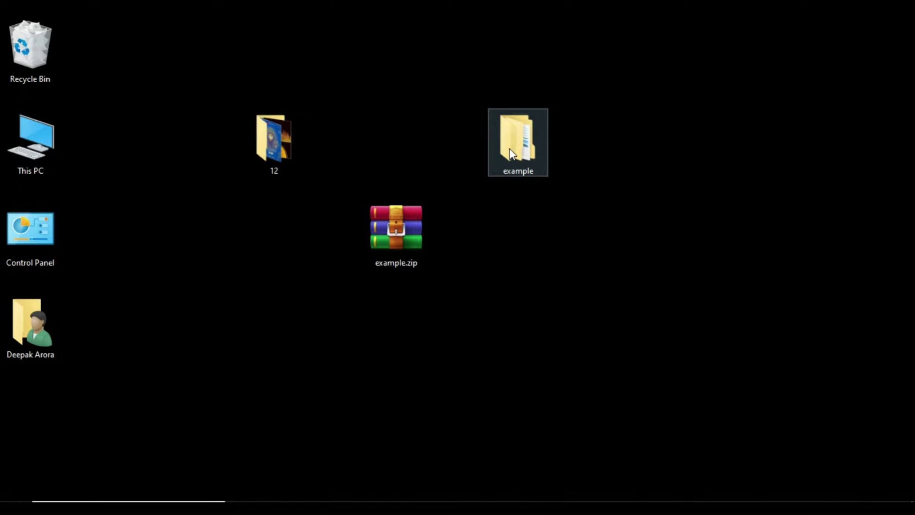
- Select the extracted example folder on the desktop
left_click(627, 115)
left_click(519, 153)
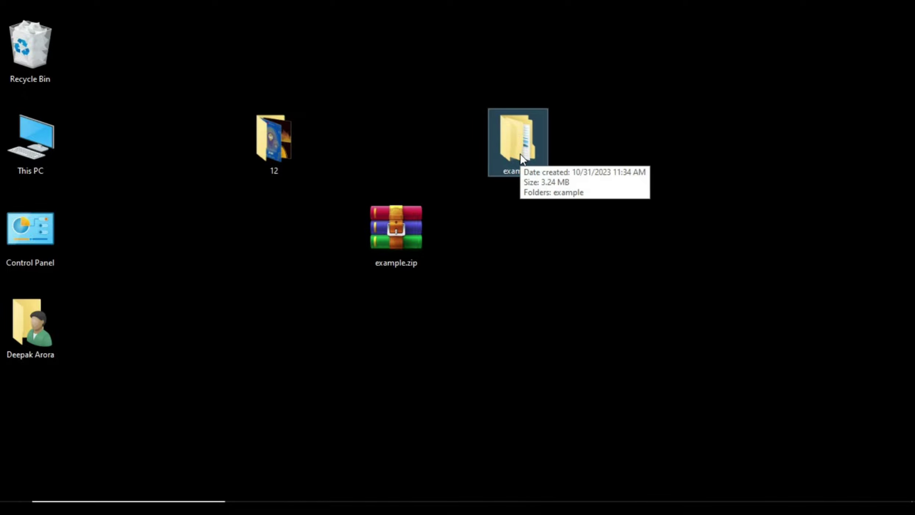
left_click_drag(445, 88, 544, 204)
left_click(626, 125)
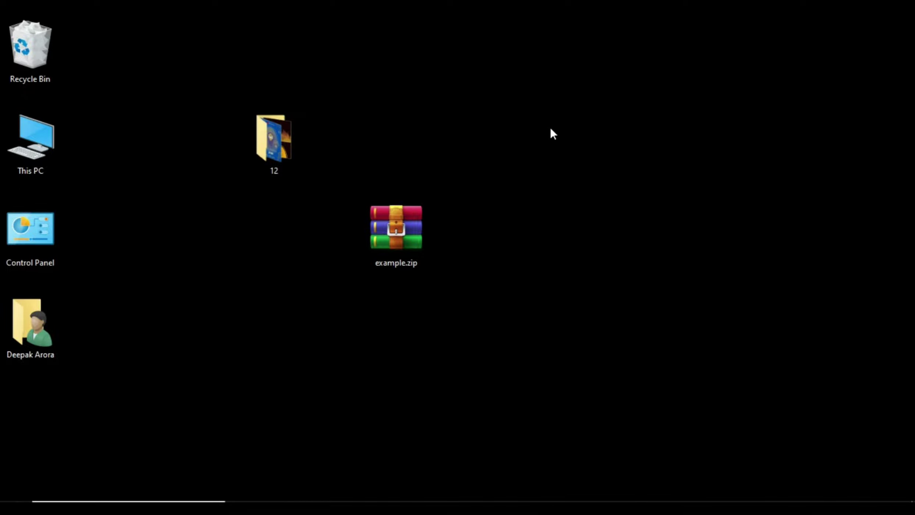
- Delete example.zip and start archiving folder 12 as 12.rar in RAR format
left_click(398, 242)
key("Delete")
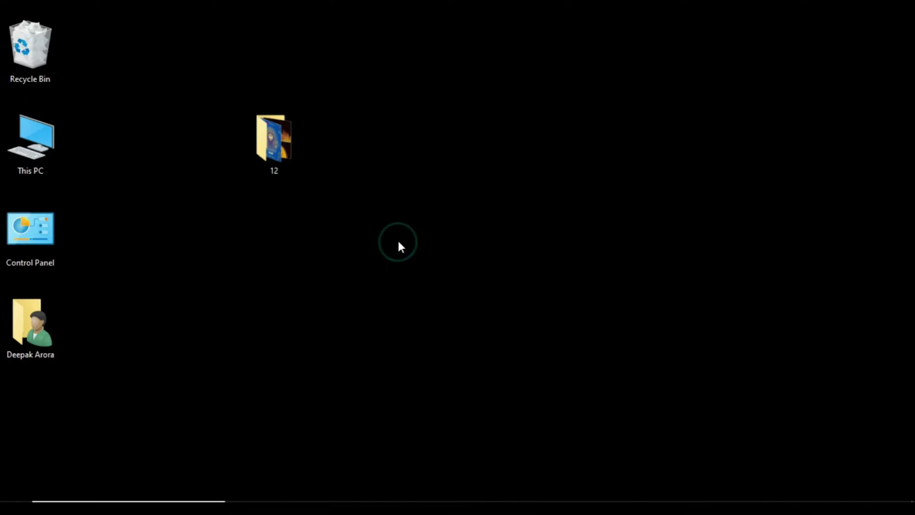
right_click(276, 160)
left_click(343, 323)
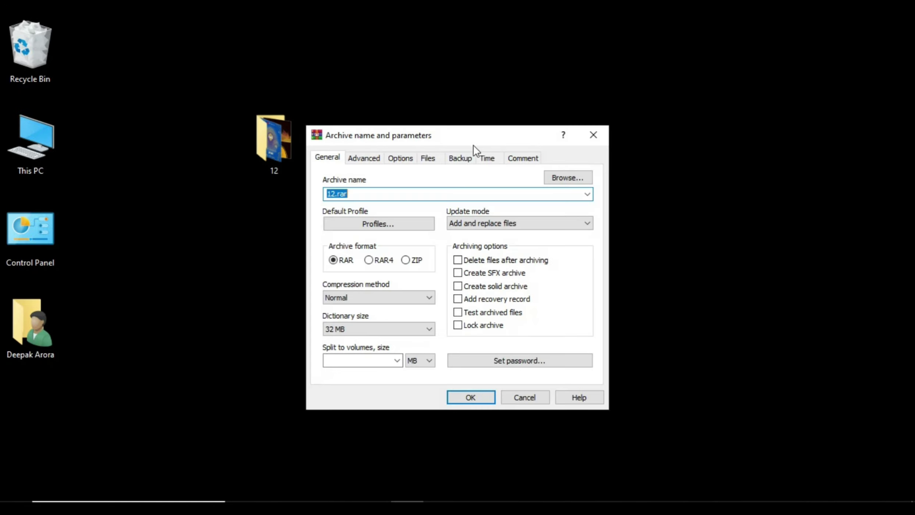
left_click_drag(474, 144, 535, 120)
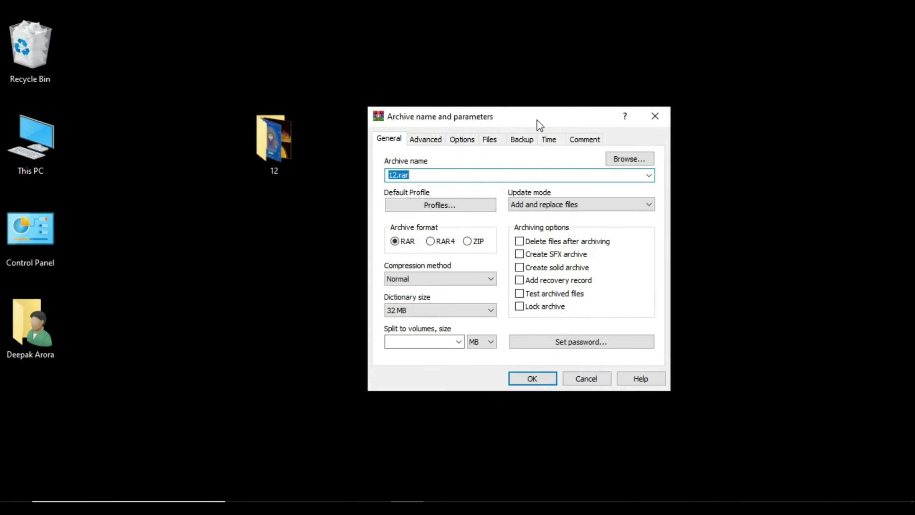